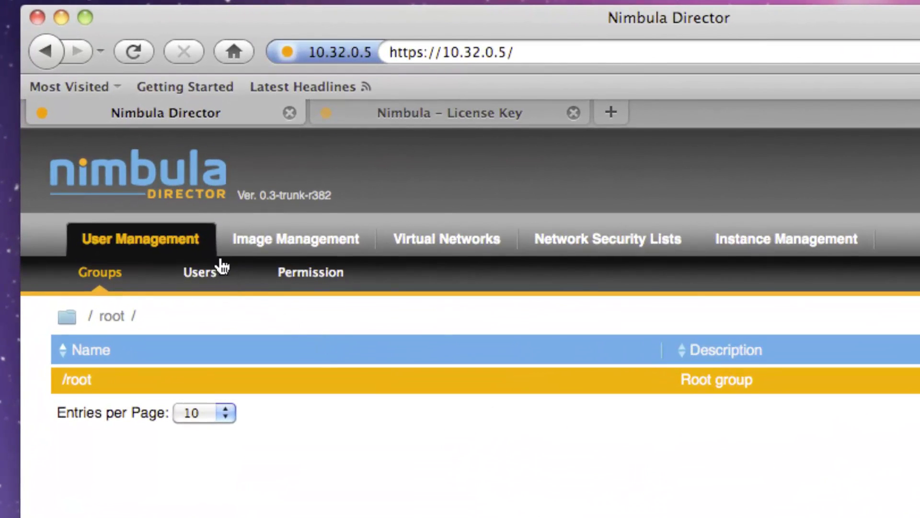
# Browse the empty Image Management, Virtual Networks and Network Security Lists sections.
pyautogui.click(216, 136)
pyautogui.click(343, 248)
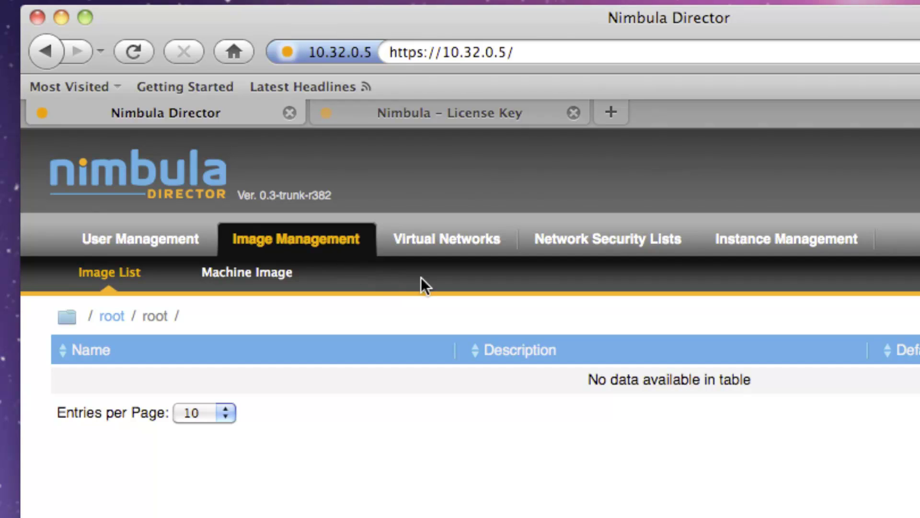
pyautogui.click(485, 248)
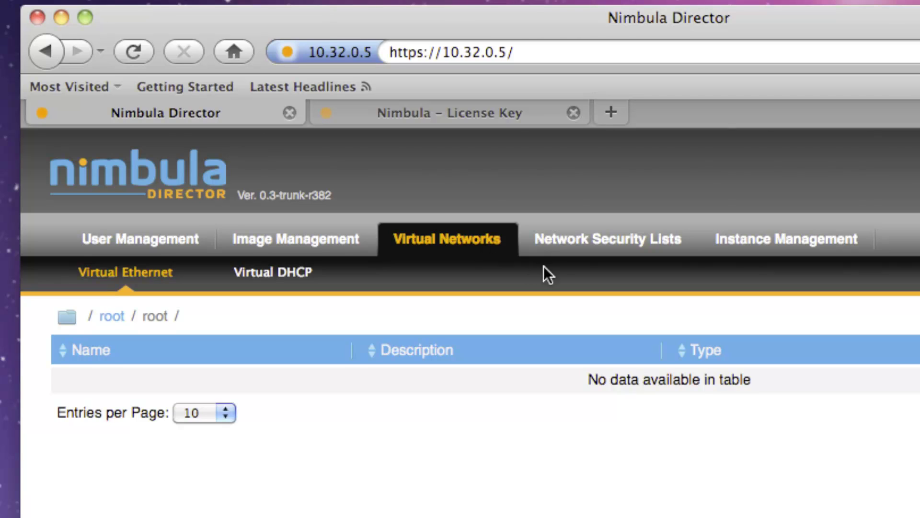
pyautogui.click(650, 249)
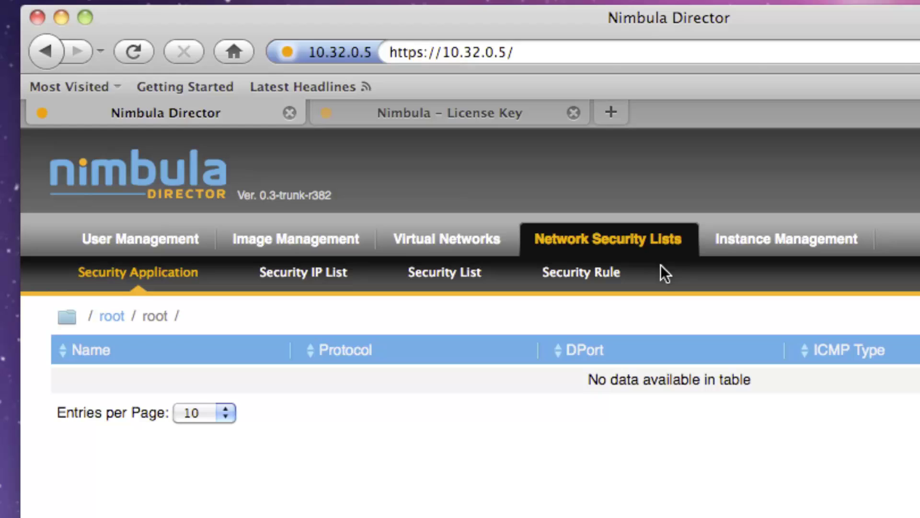
pyautogui.click(832, 257)
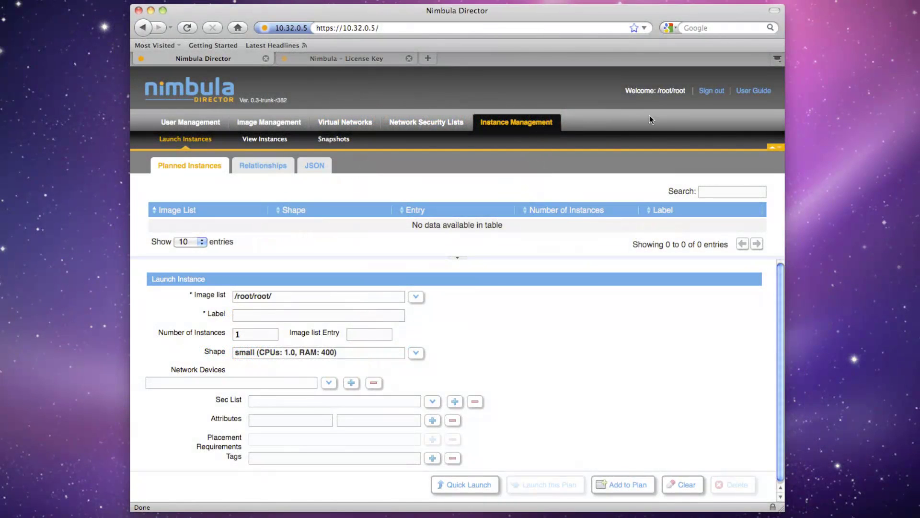
# Sign out of root, start a new-customer registration and enter the admin password.
pyautogui.click(706, 95)
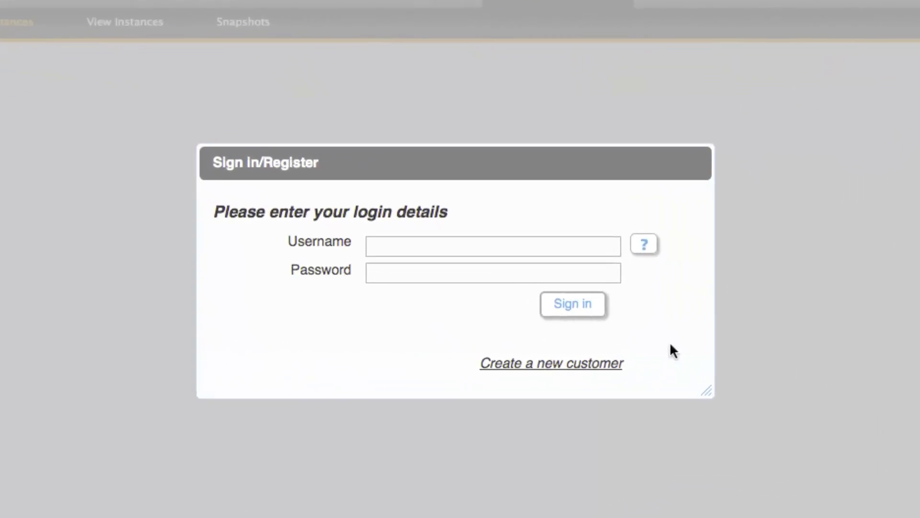
pyautogui.click(616, 363)
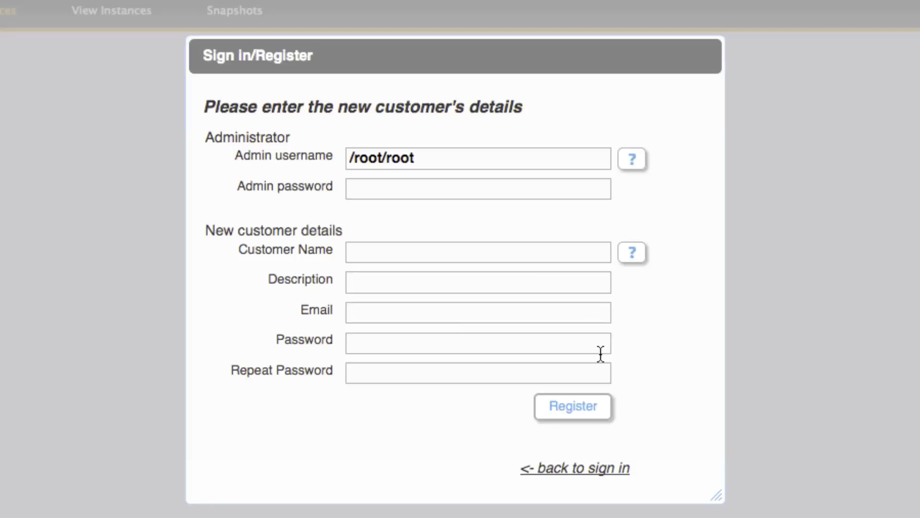
pyautogui.click(540, 189)
pyautogui.write('letmein')
# Enter customer acme, description 'ACME employees', the contact e-mail and the customer password twice.
pyautogui.press('Tab')
pyautogui.write('acme')
pyautogui.press('Tab')
pyautogui.write('AC')
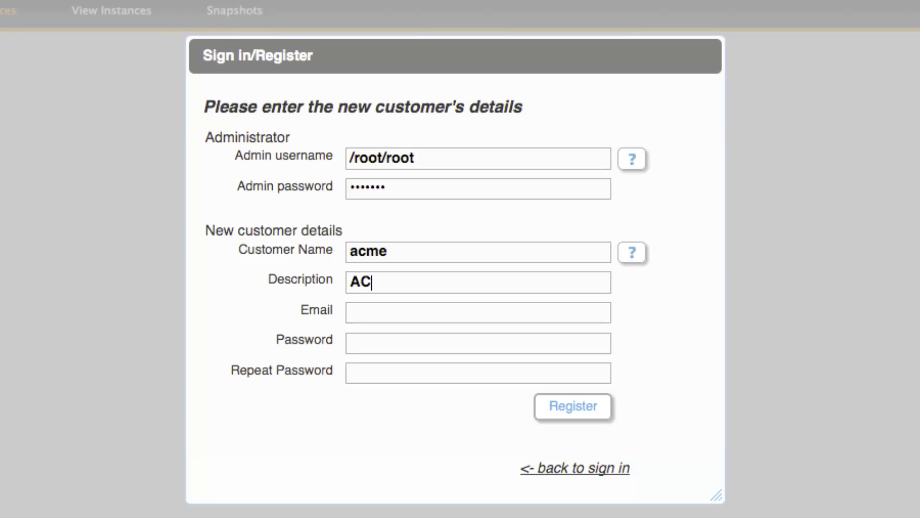
pyautogui.write('ME employe')
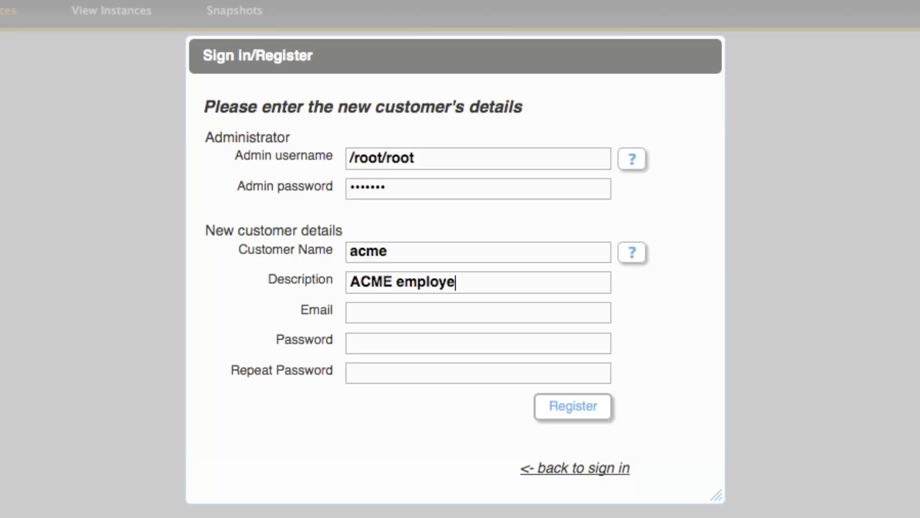
pyautogui.write('es')
pyautogui.press('Tab')
pyautogui.press('Tab')
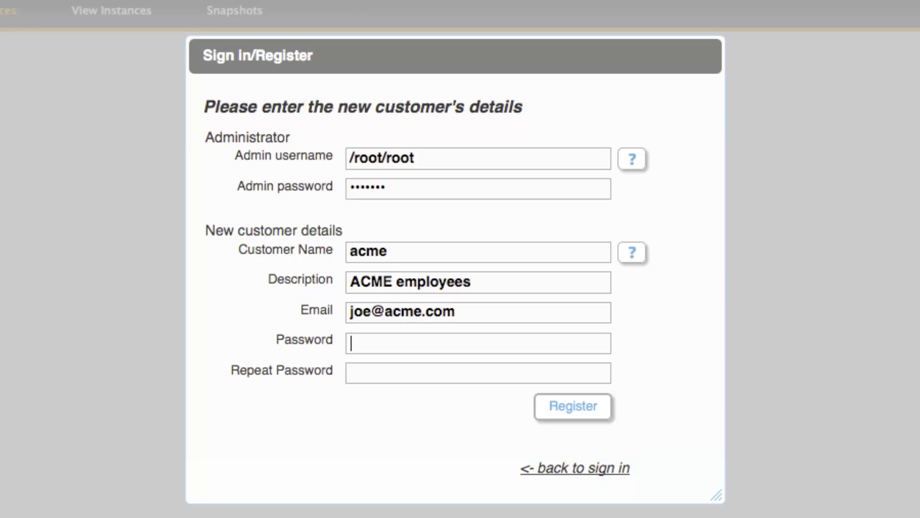
pyautogui.write('acmepassword')
pyautogui.press('Tab')
pyautogui.write('acmepassw')
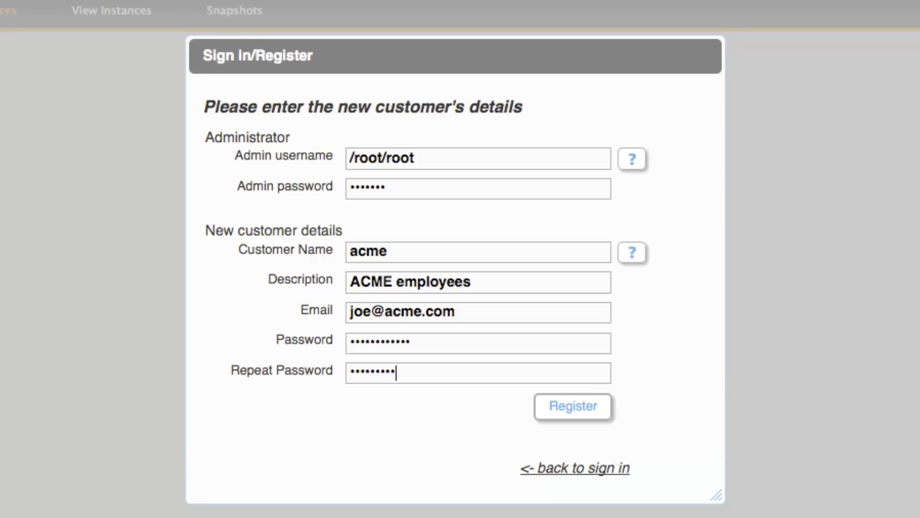
pyautogui.write('ord')
# Register customer acme and land signed in as /acme/administrator.
pyautogui.click(572, 406)
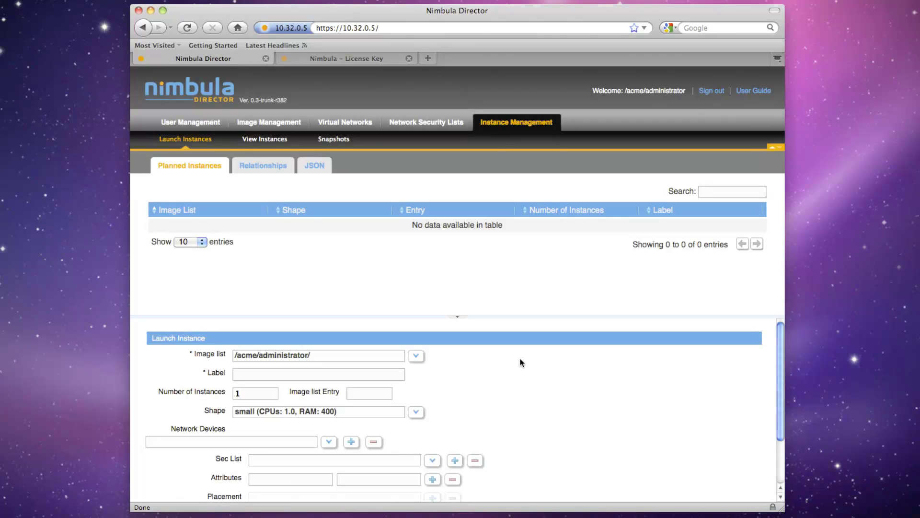
# Sign out of acme, begin another new-customer registration and enter the admin password.
pyautogui.click(710, 92)
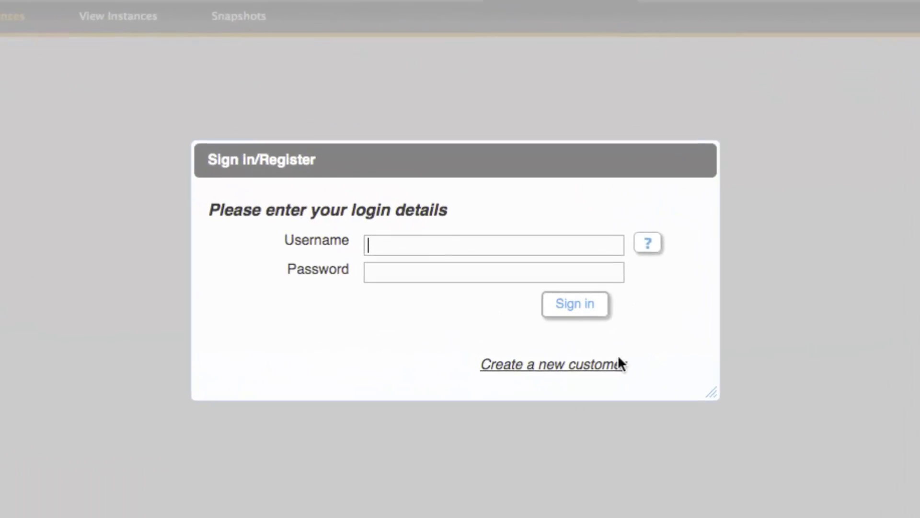
pyautogui.click(564, 345)
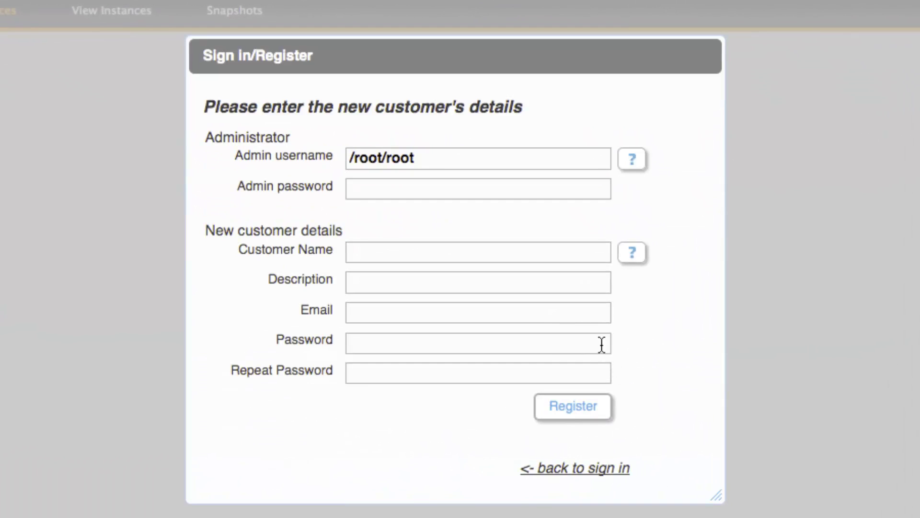
pyautogui.click(557, 193)
pyautogui.write('*******')
# Register customer contractors, described 'ACME contractors', with a contact e-mail and customer password.
pyautogui.click(351, 253)
pyautogui.write('contract')
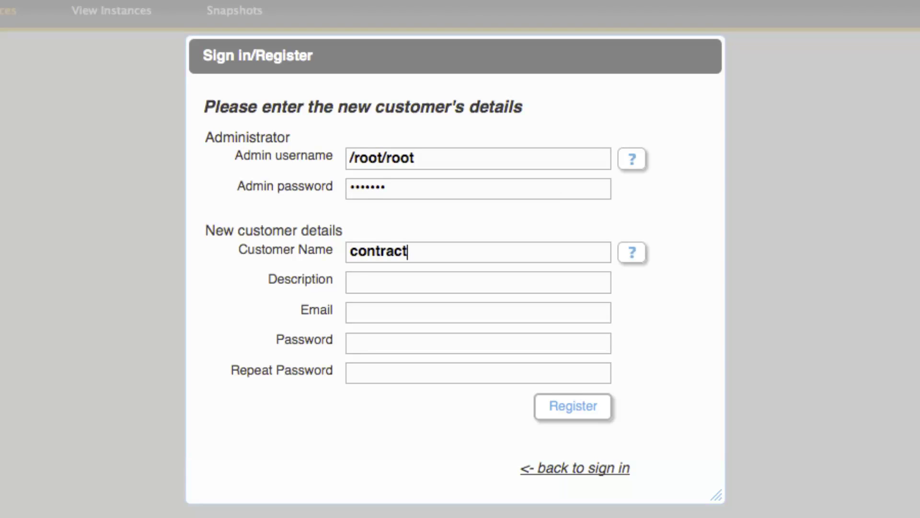
pyautogui.write('ors')
pyautogui.click(351, 283)
pyautogui.write('ACME c')
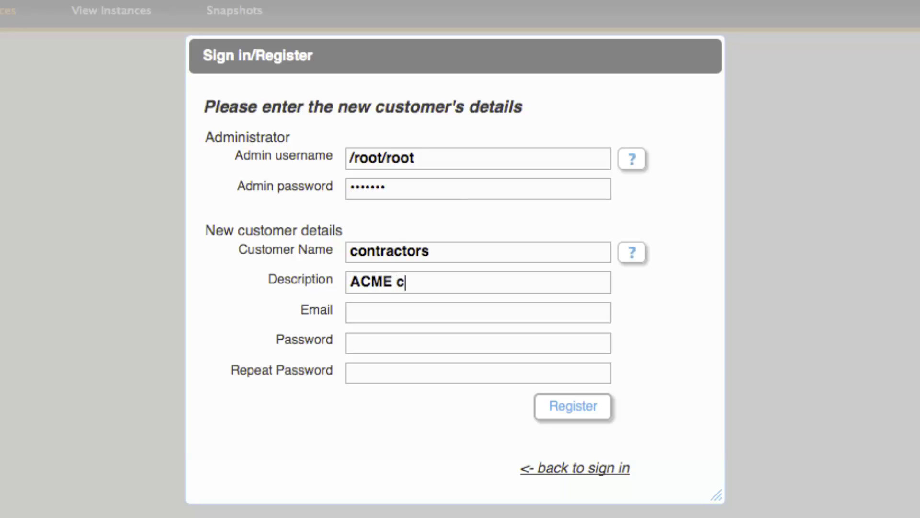
pyautogui.write('ontractors')
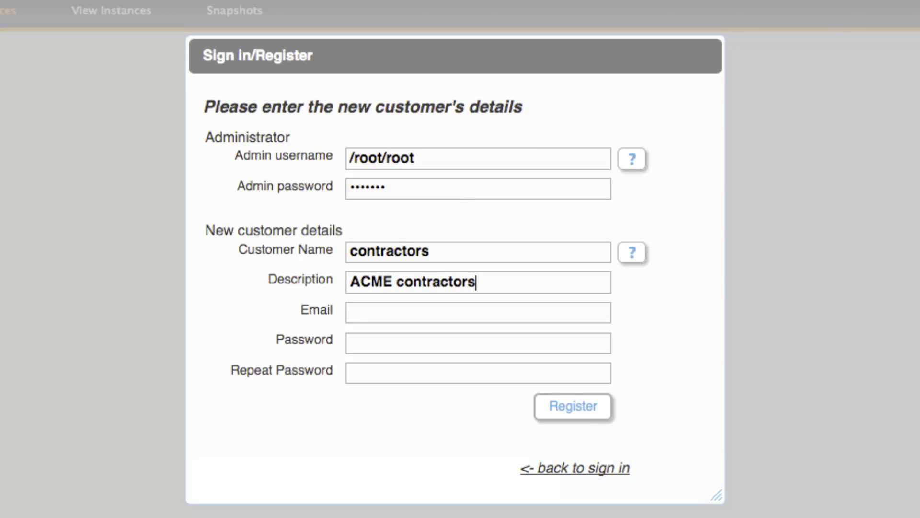
pyautogui.click(351, 313)
pyautogui.click(351, 344)
pyautogui.write('pass')
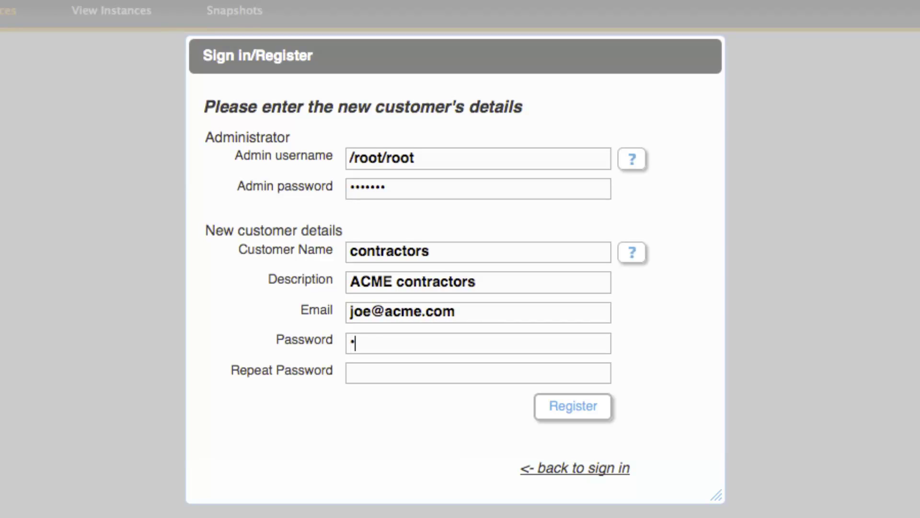
pyautogui.write('word123')
pyautogui.click(350, 373)
pyautogui.write('password123')
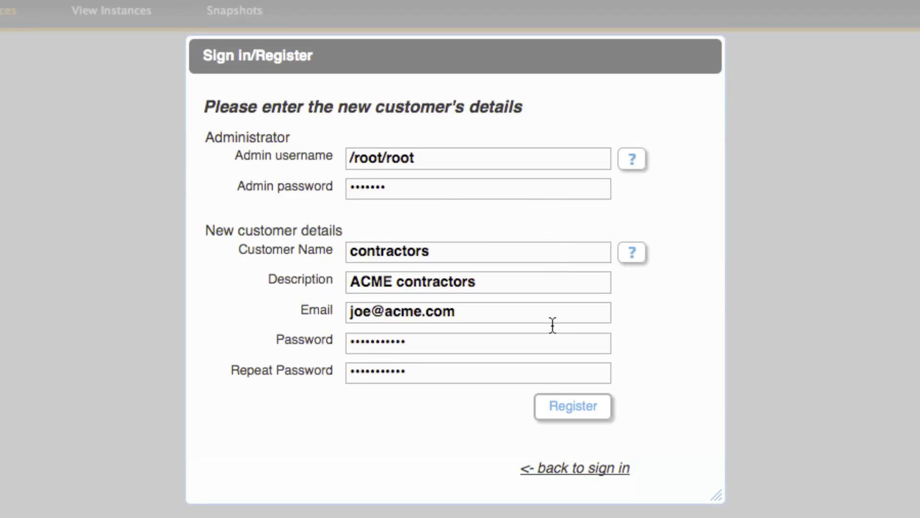
pyautogui.click(554, 405)
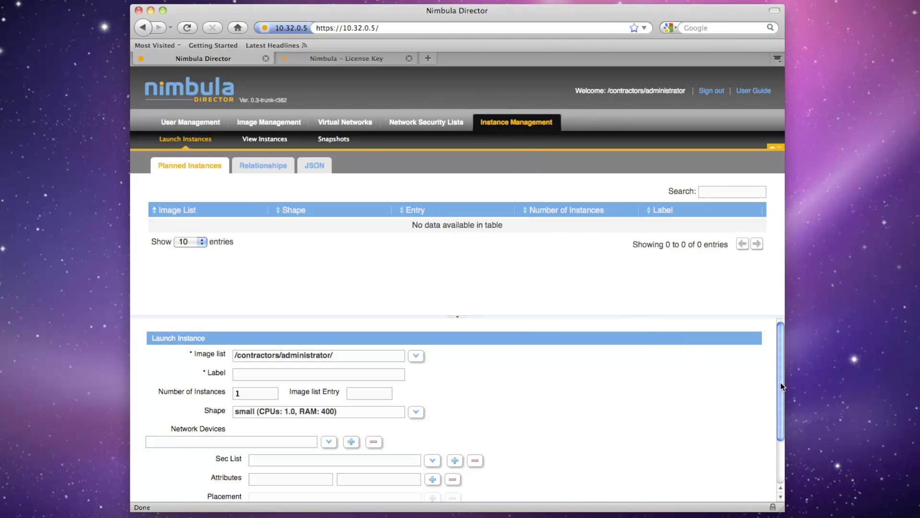
# In Quick Launch, browse the image folders to nimbula > public and pick lucid32.
pyautogui.moveTo(780, 386); pyautogui.dragTo(777, 434)
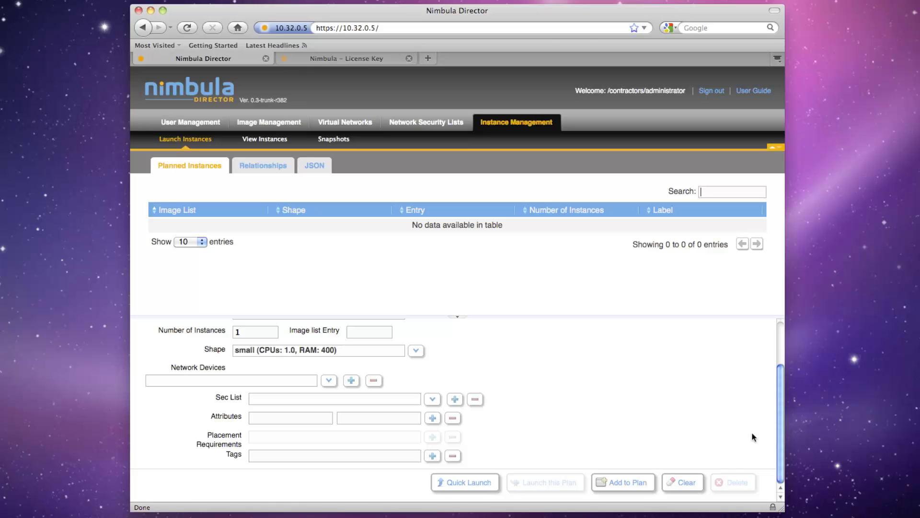
pyautogui.click(484, 483)
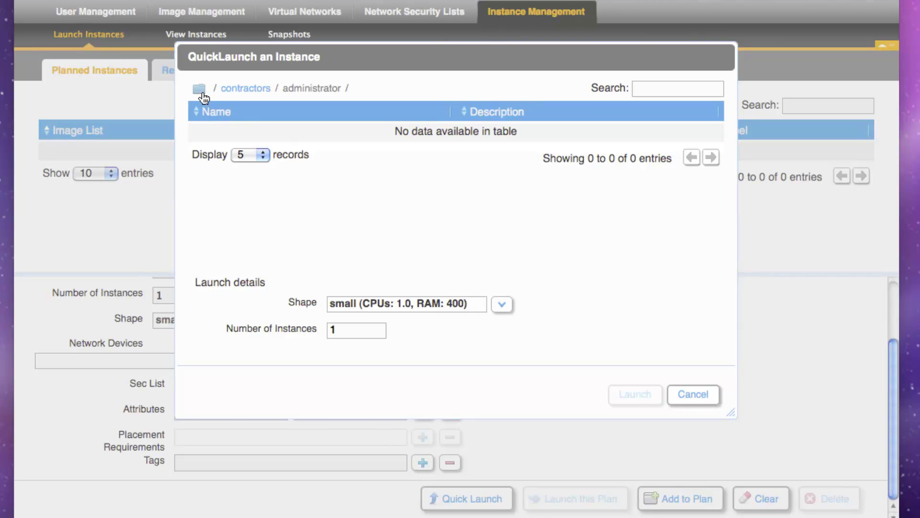
pyautogui.click(200, 92)
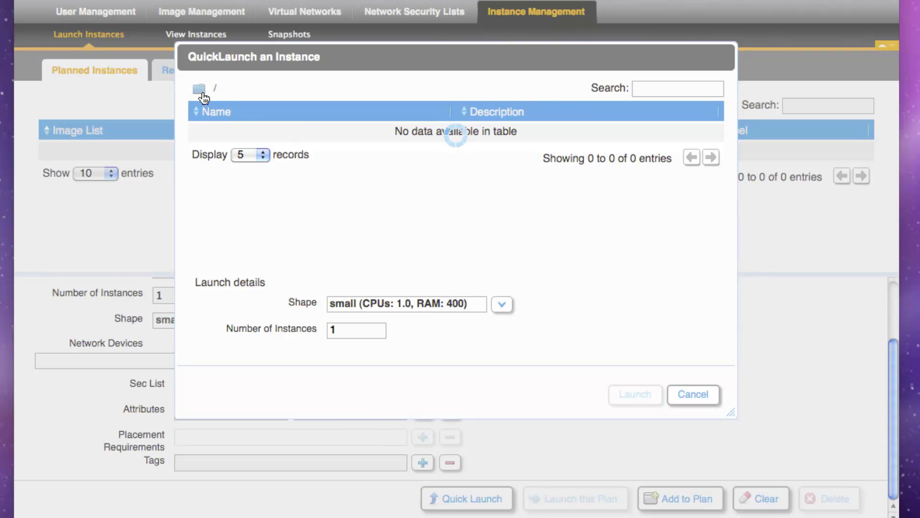
pyautogui.click(251, 89)
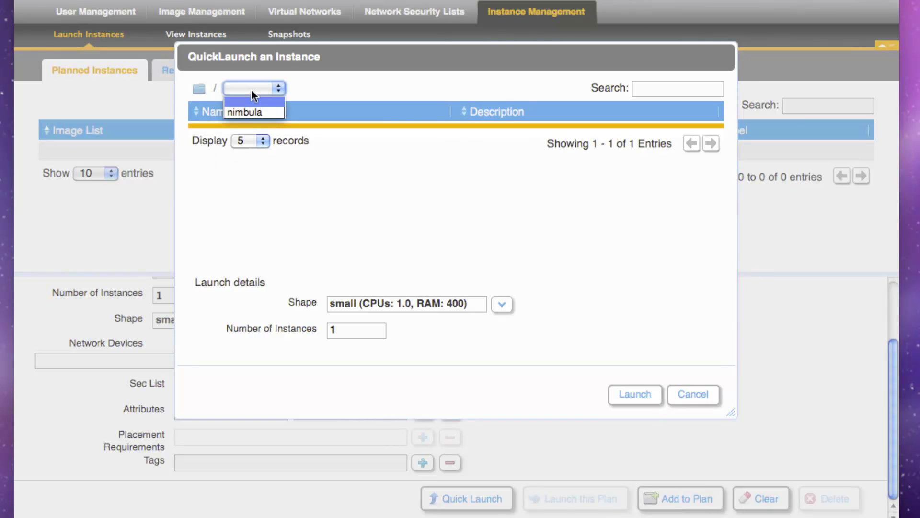
pyautogui.click(254, 113)
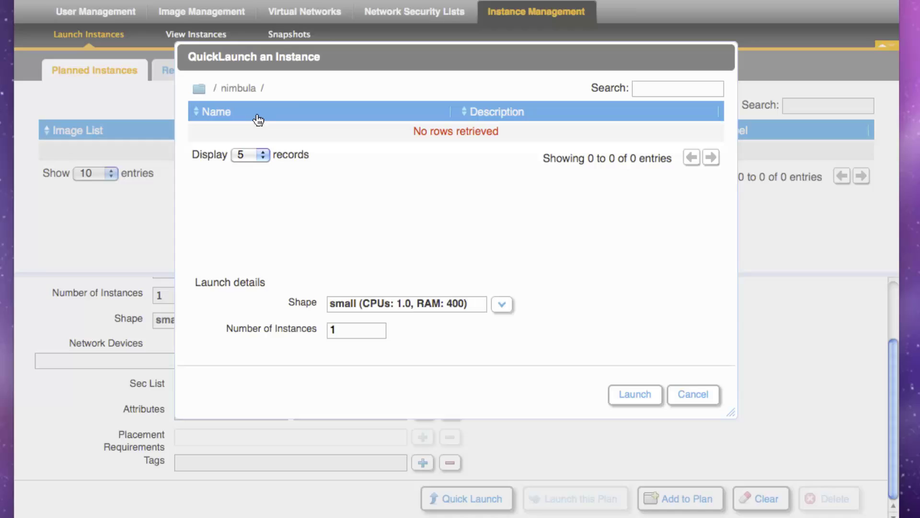
pyautogui.click(298, 87)
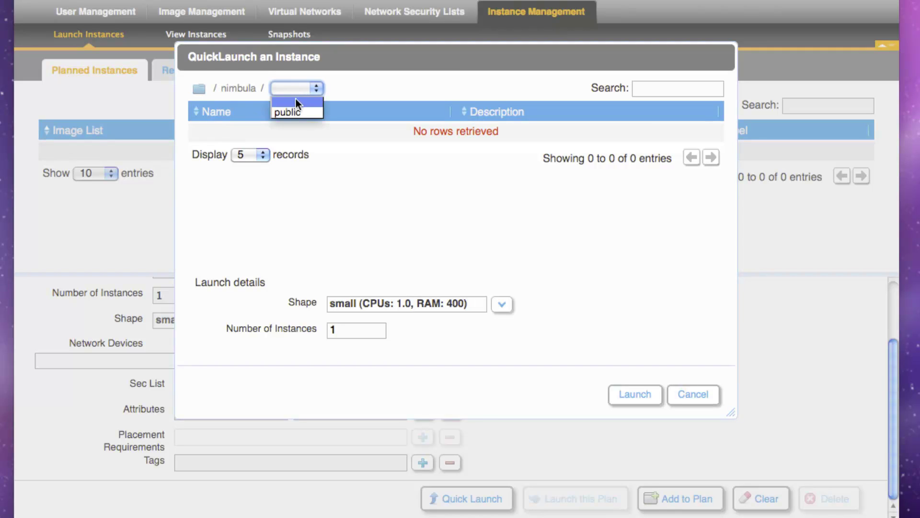
pyautogui.click(295, 112)
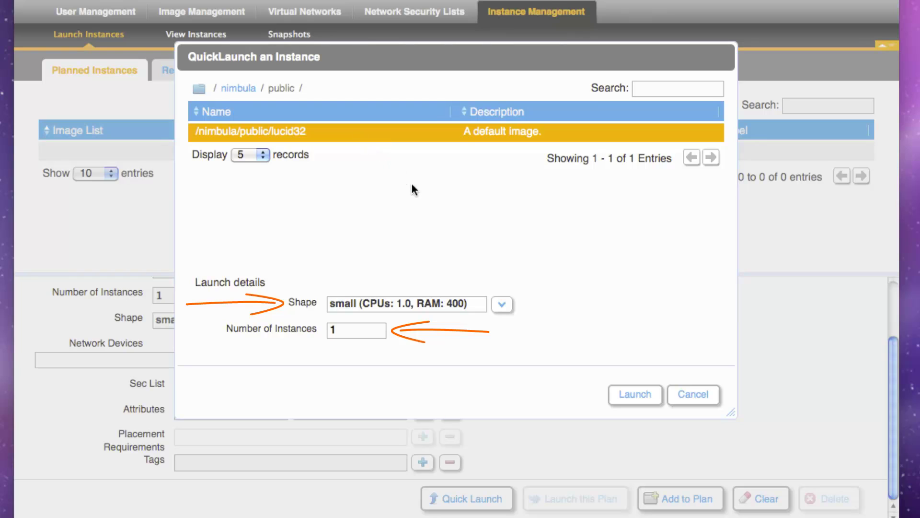
# Launch the lucid32 instance, refresh until it runs, and select its IP 10.33.0.6.
pyautogui.click(631, 395)
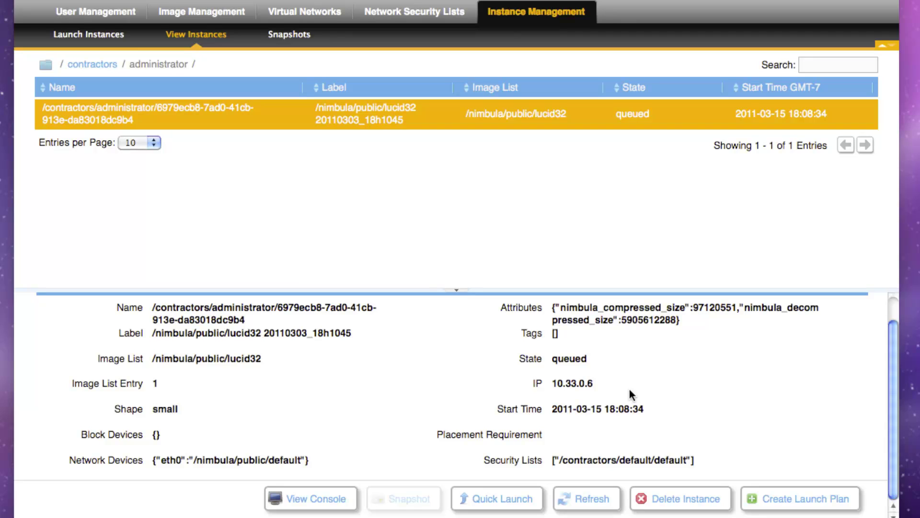
pyautogui.click(593, 503)
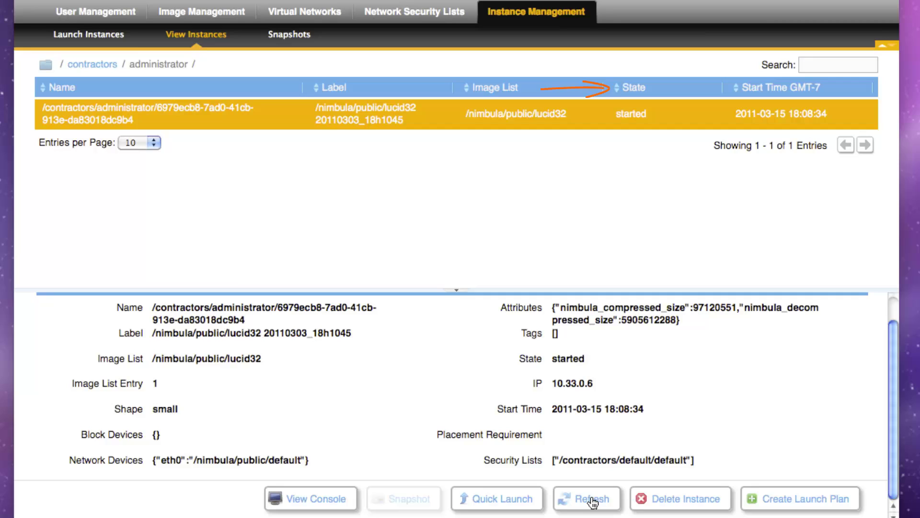
pyautogui.click(593, 502)
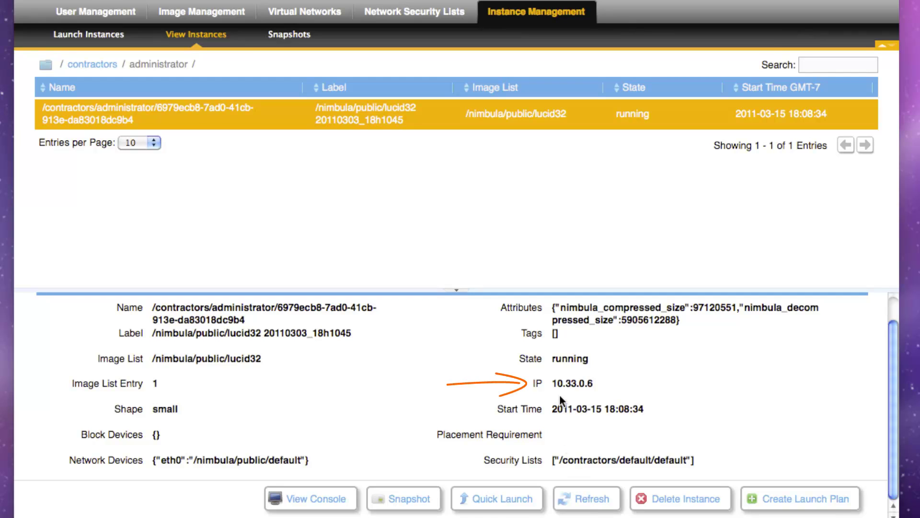
pyautogui.moveTo(552, 383); pyautogui.dragTo(593, 383)
# Open the instance console, move its window up, and log in as root.
pyautogui.click(316, 497)
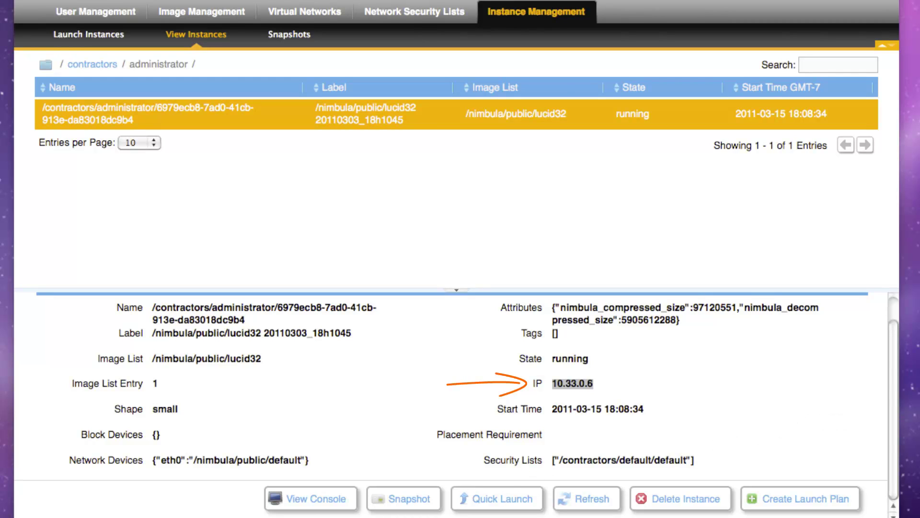
pyautogui.moveTo(919, 480); pyautogui.dragTo(732, 85)
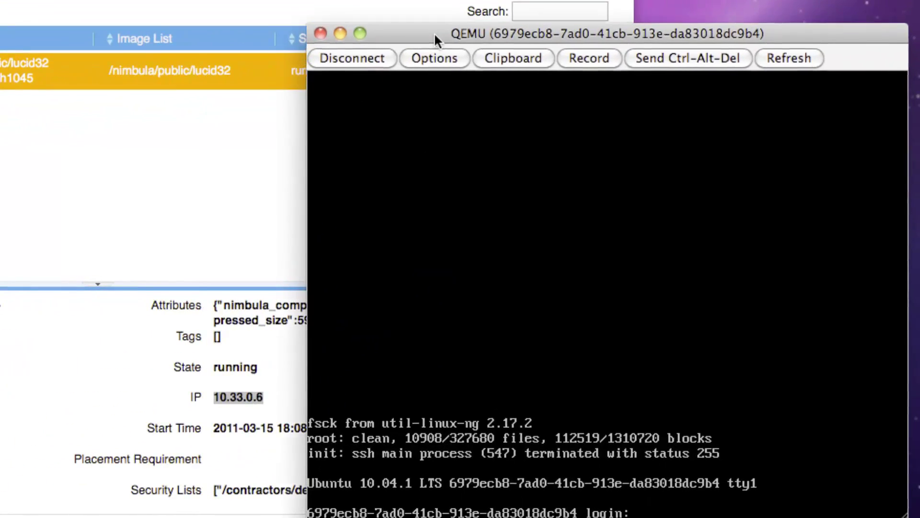
pyautogui.moveTo(434, 33); pyautogui.dragTo(430, 20)
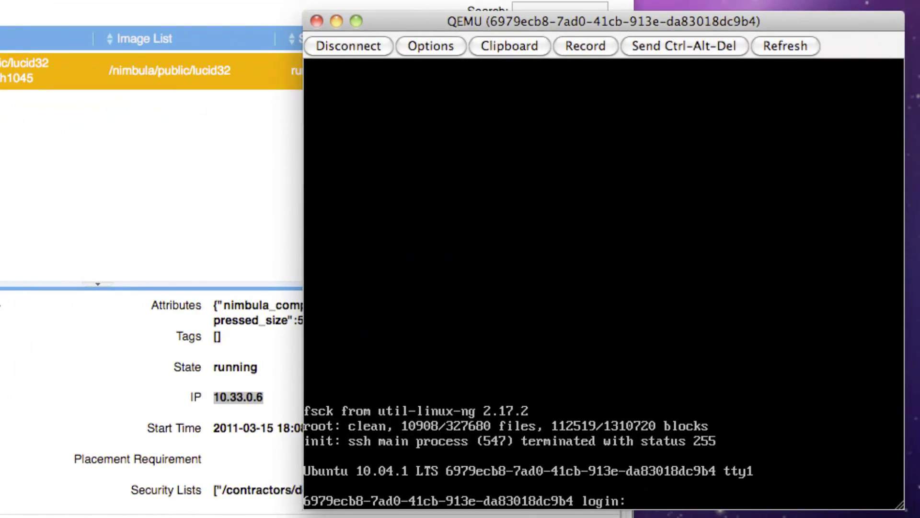
pyautogui.write('root')
pyautogui.press('Return')
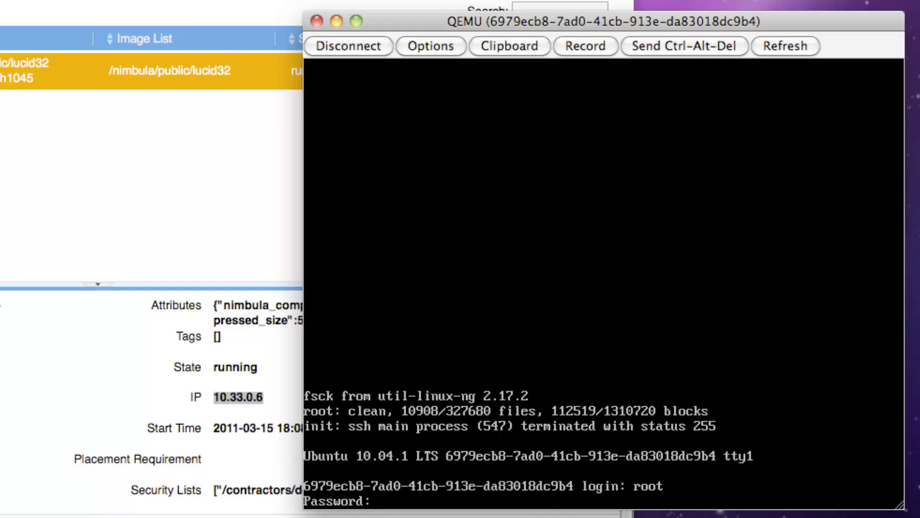
pyautogui.press('Return')
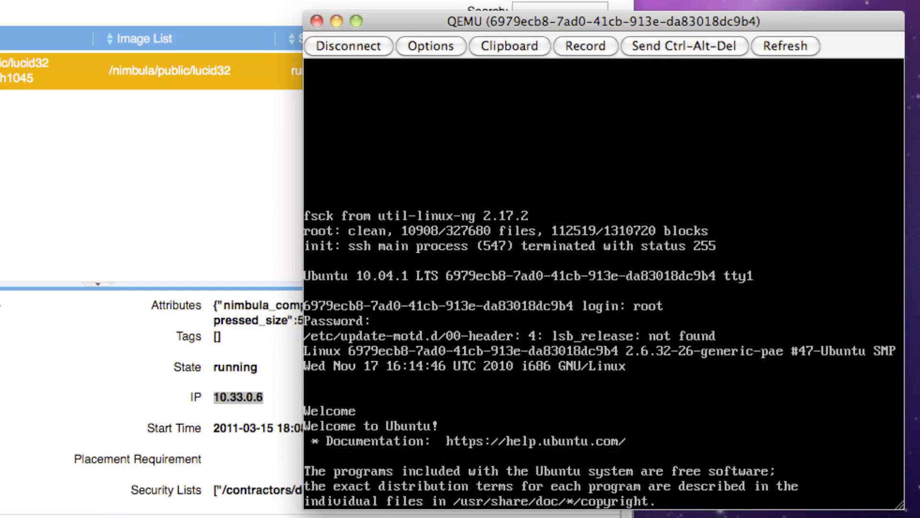
# Run uptime and ifconfig in the console, showing eth0 at 10.33.0.6.
pyautogui.write('upt')
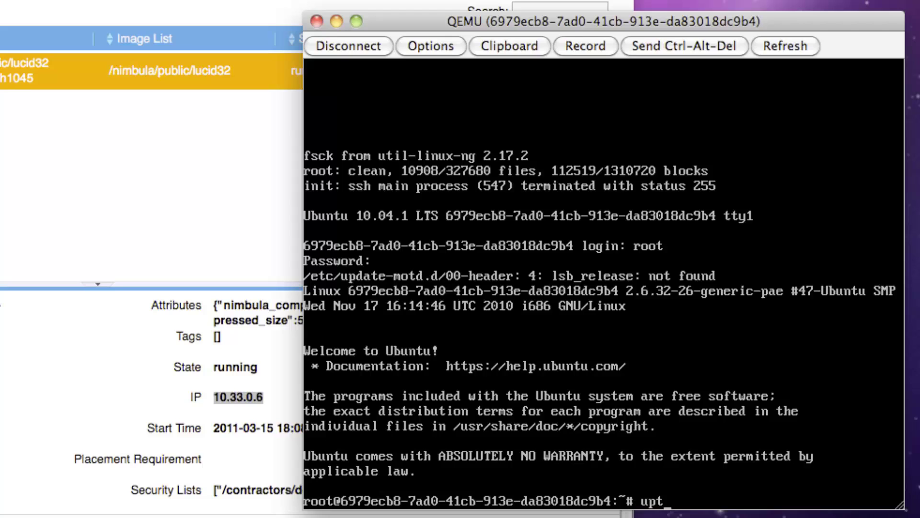
pyautogui.write('ime')
pyautogui.press('Return')
pyautogui.write('ifconfig')
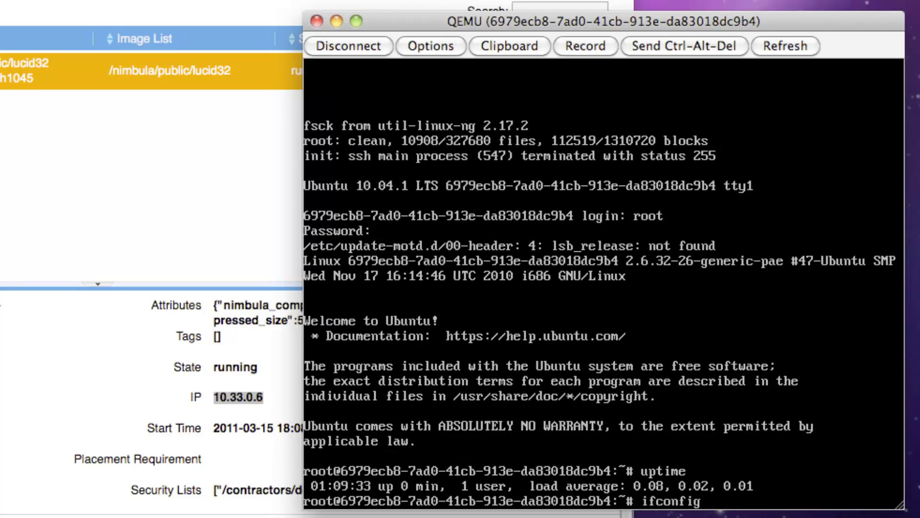
pyautogui.press('Return')
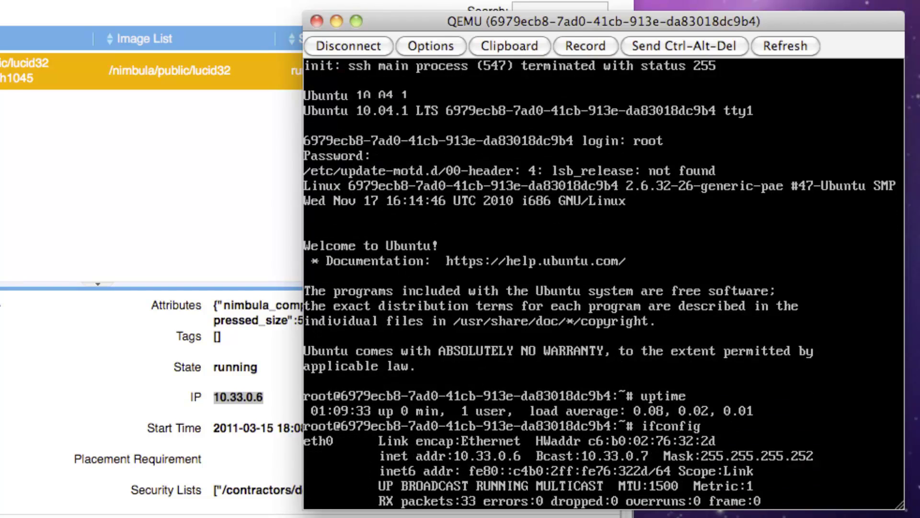